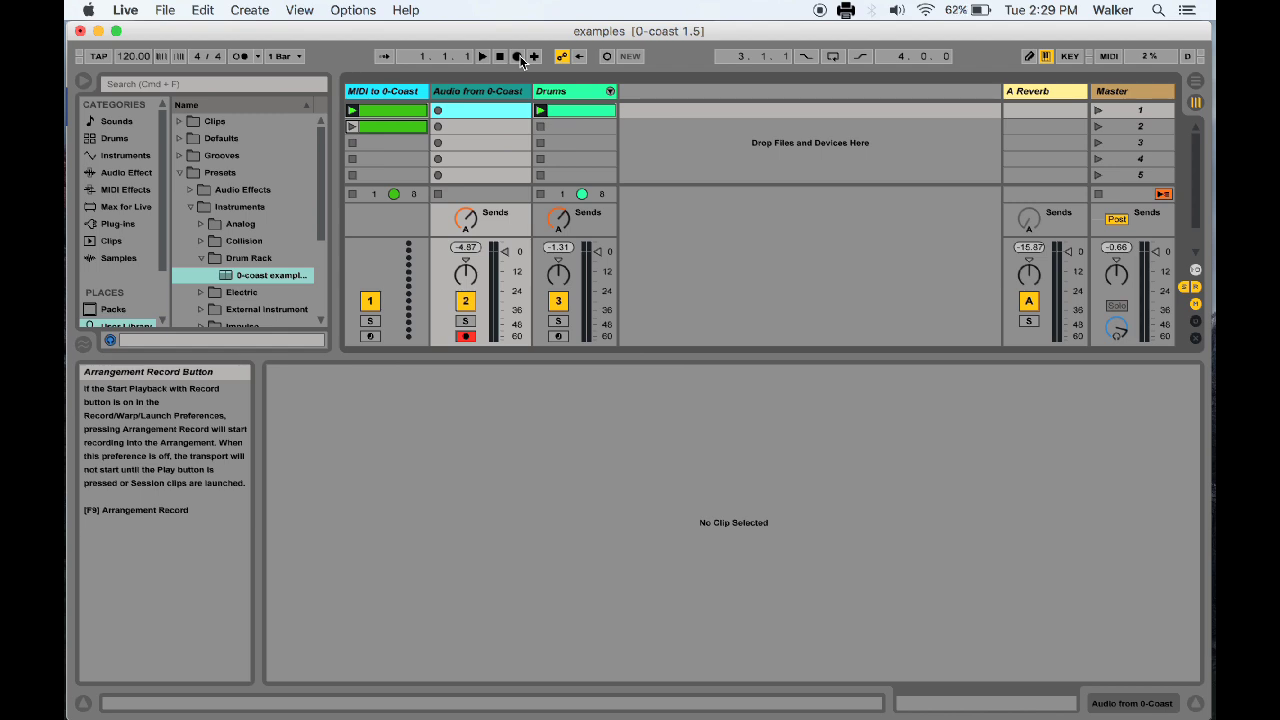
# Step: Start arrangement recording, show the clip envelopes and keep the envelope source on MIDI Ctrl
pyautogui.click(518, 57)
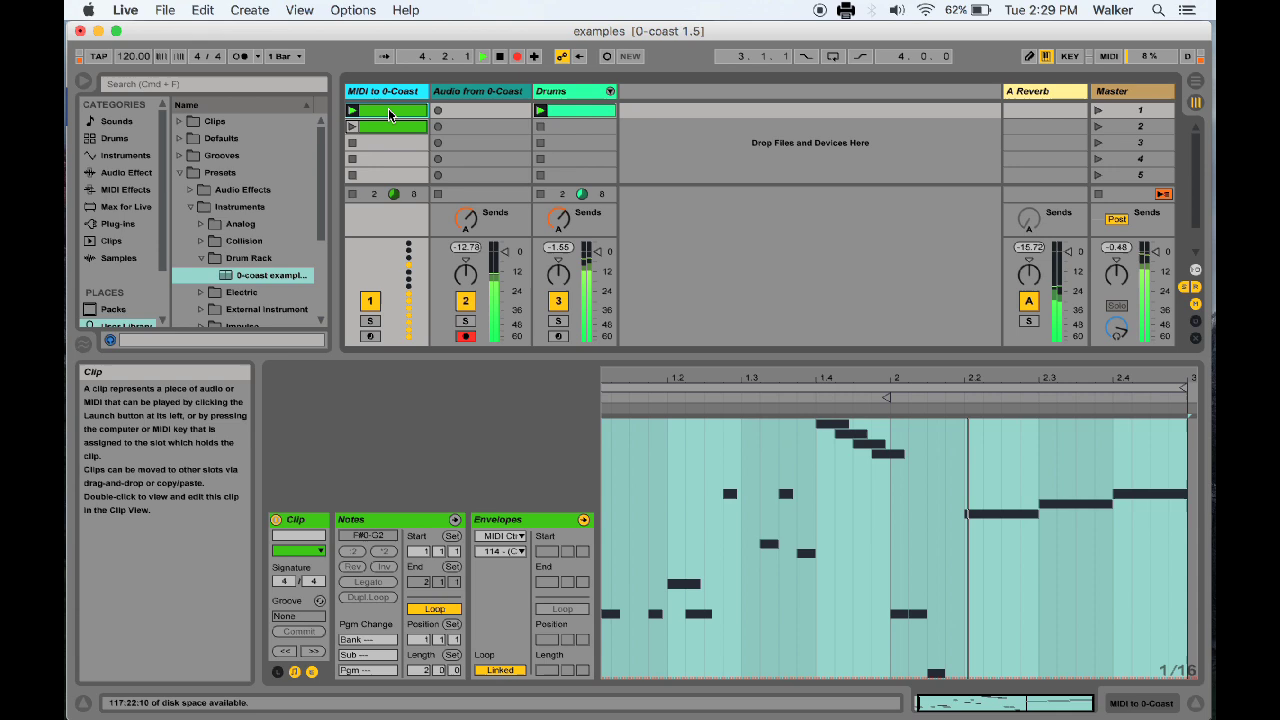
pyautogui.click(310, 673)
pyautogui.click(310, 673)
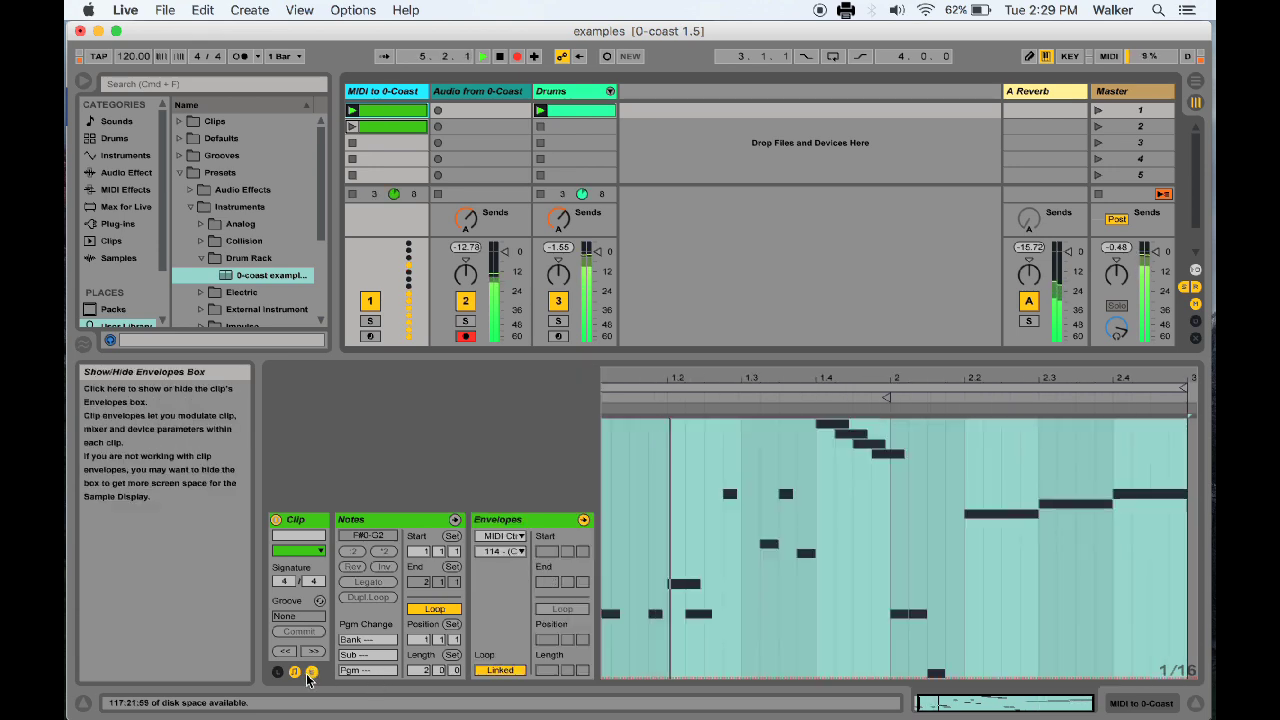
pyautogui.click(503, 541)
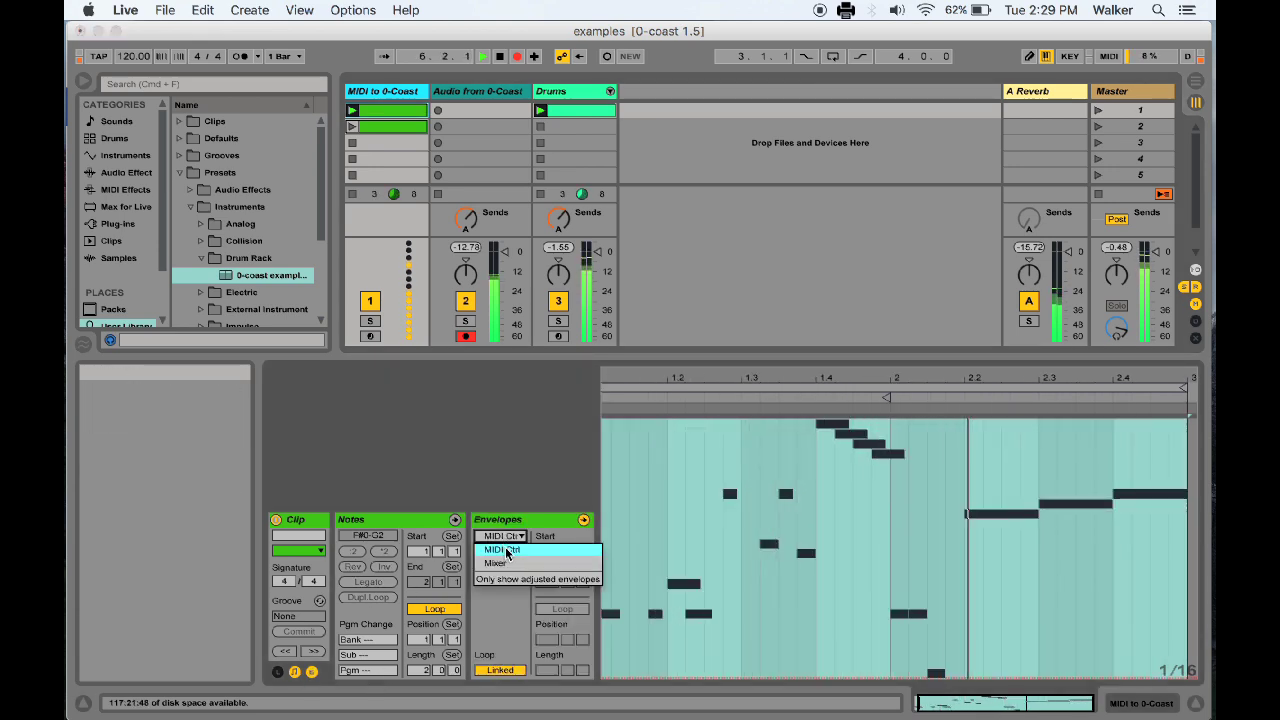
pyautogui.click(506, 551)
pyautogui.click(513, 553)
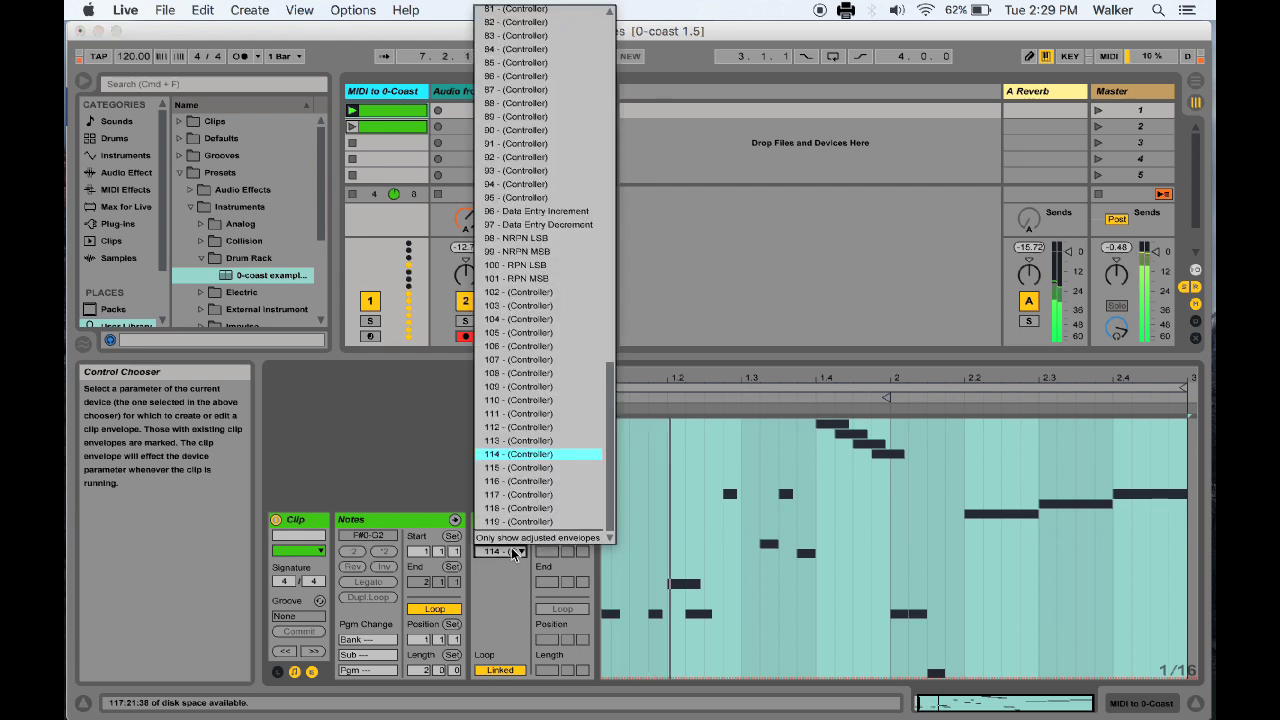
pyautogui.scroll(15, 529, 447)
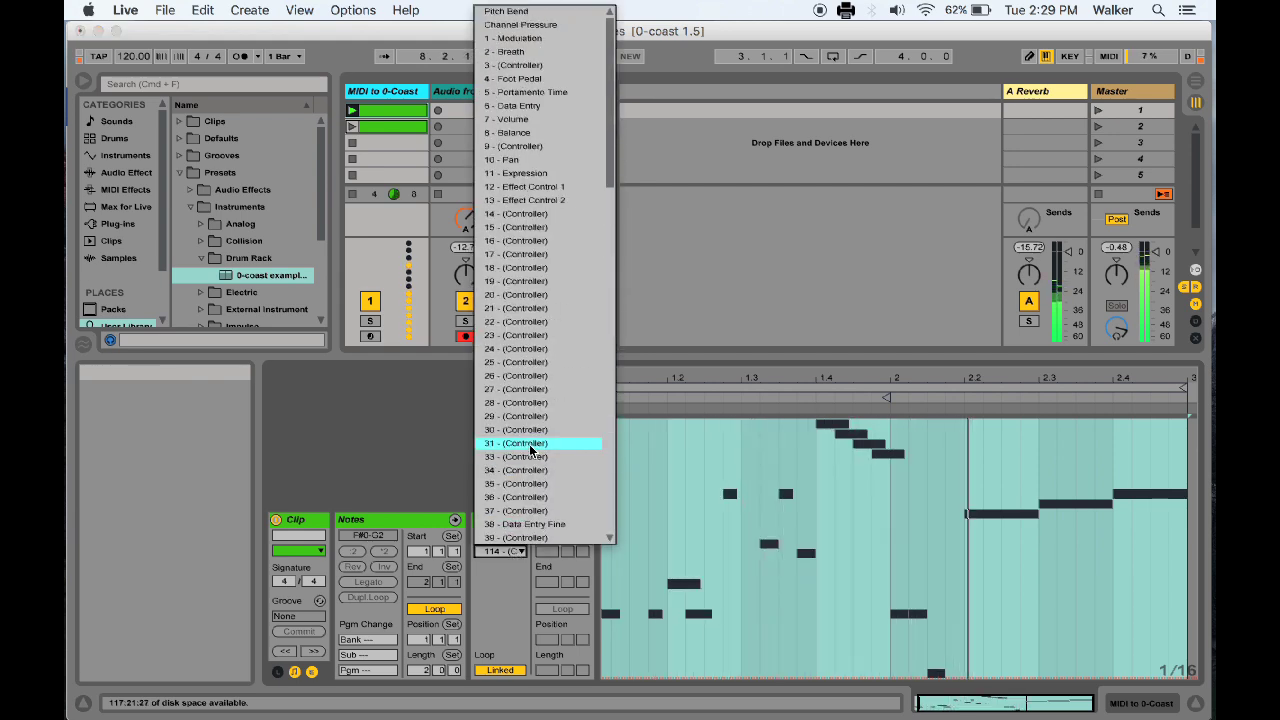
pyautogui.click(537, 14)
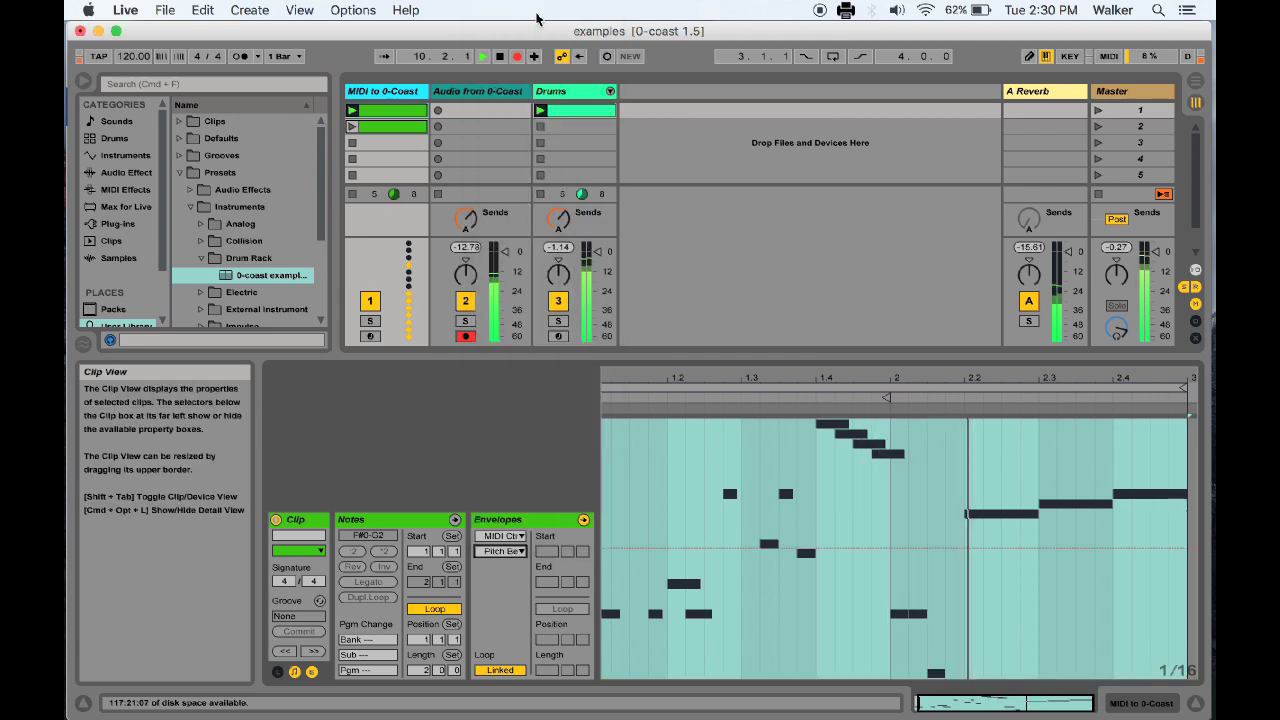
pyautogui.click(1040, 550)
pyautogui.moveTo(1044, 549)
pyautogui.mouseDown()
pyautogui.moveTo(1110, 480)
pyautogui.moveTo(1116, 420)
pyautogui.moveTo(1118, 655)
pyautogui.moveTo(1116, 549)
pyautogui.mouseUp()
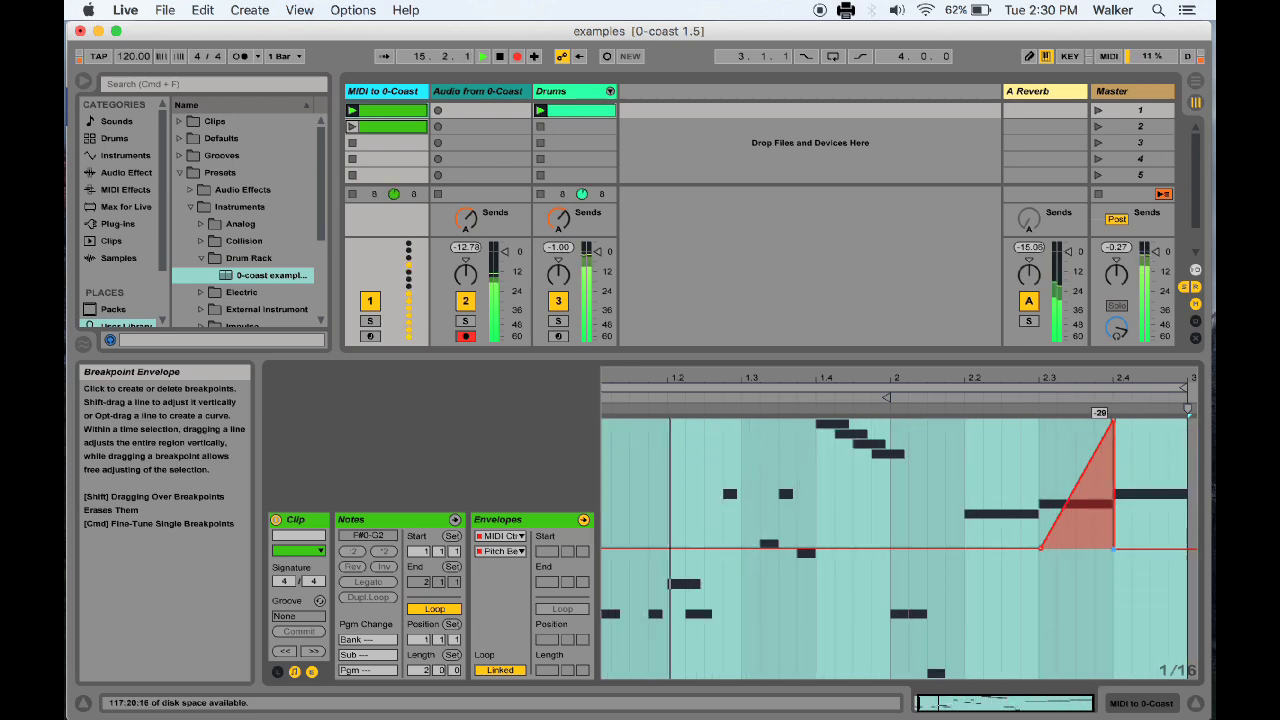
pyautogui.rightClick(916, 525)
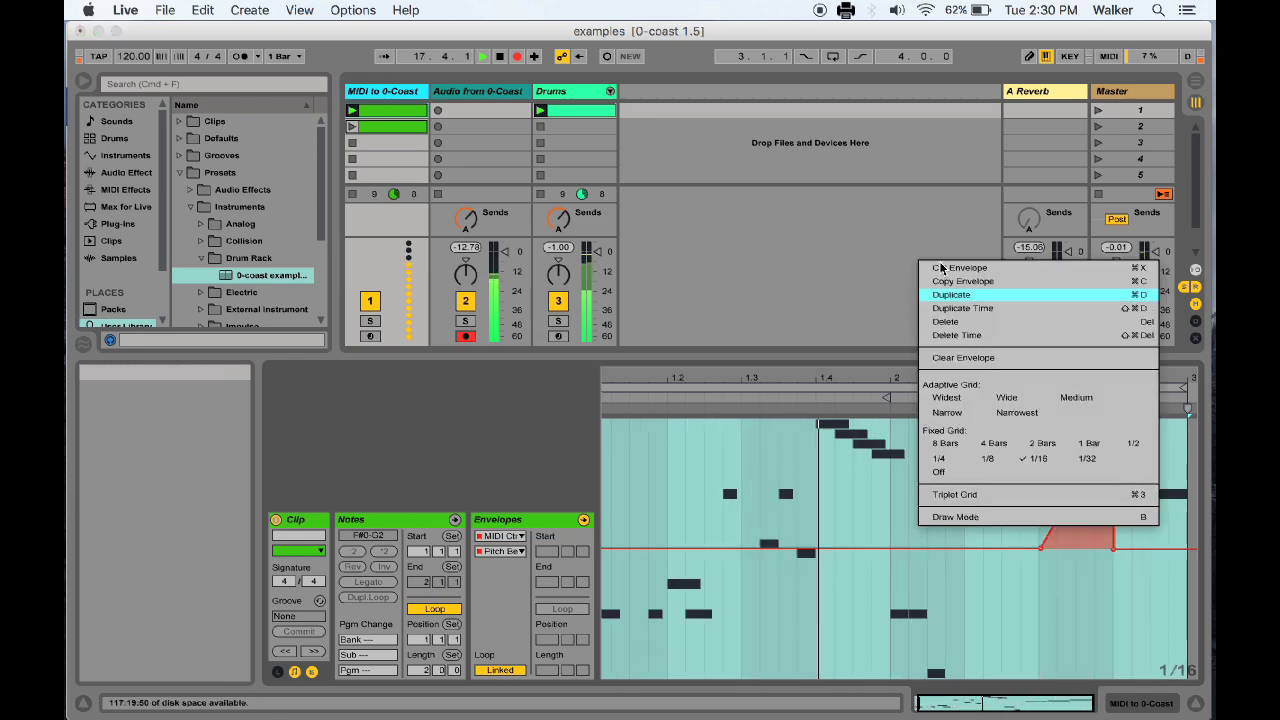
# Step: Clear the Pitch Bend envelope and switch the clip envelope to 5 - Portamento Time
pyautogui.click(964, 357)
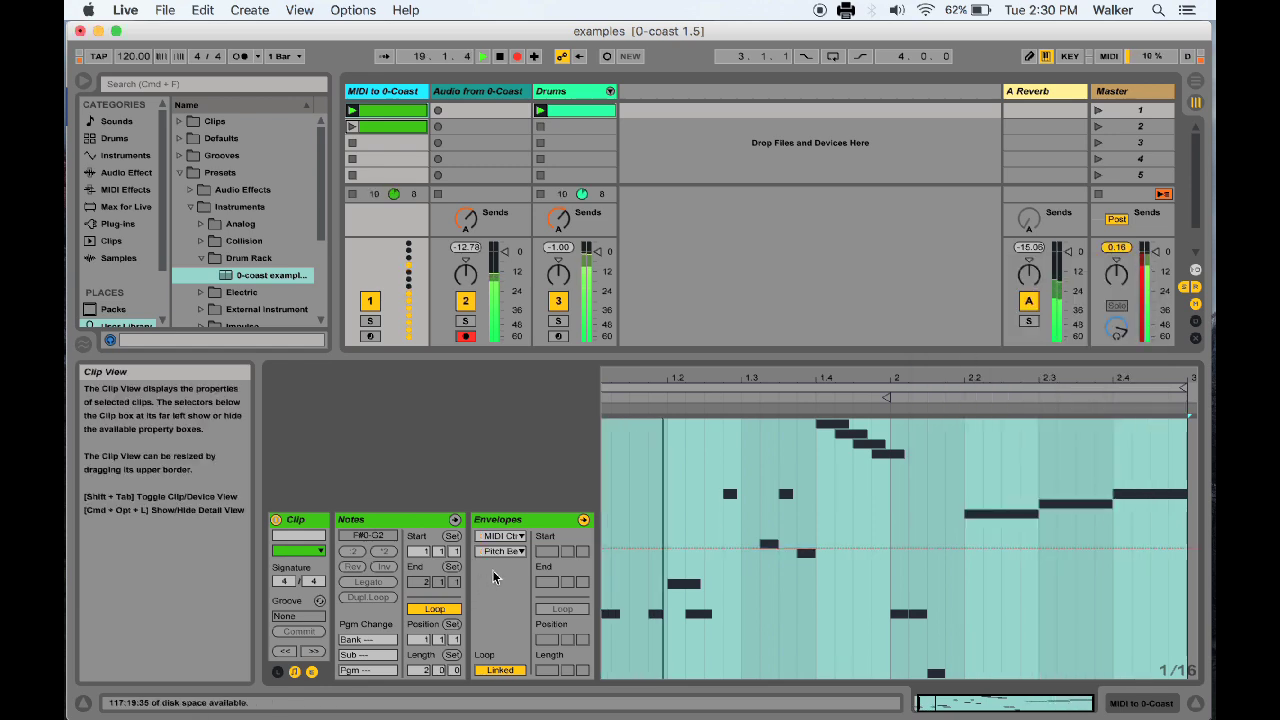
pyautogui.click(516, 553)
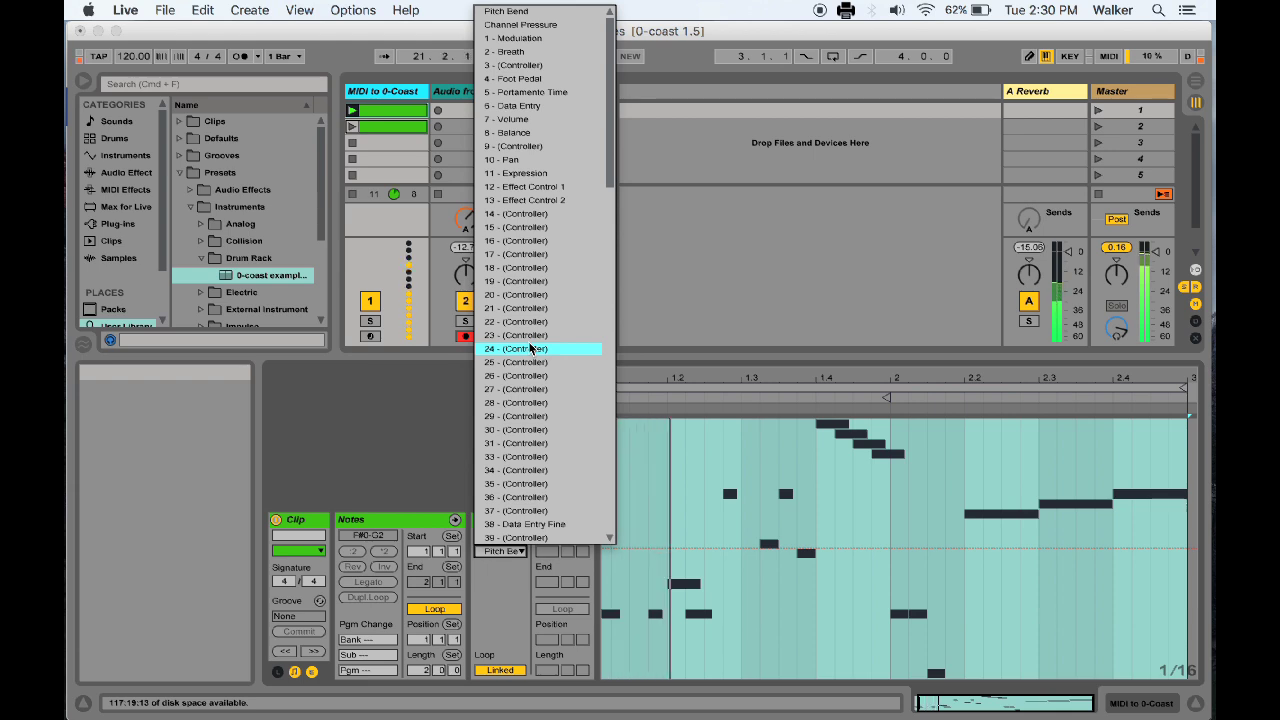
pyautogui.click(517, 92)
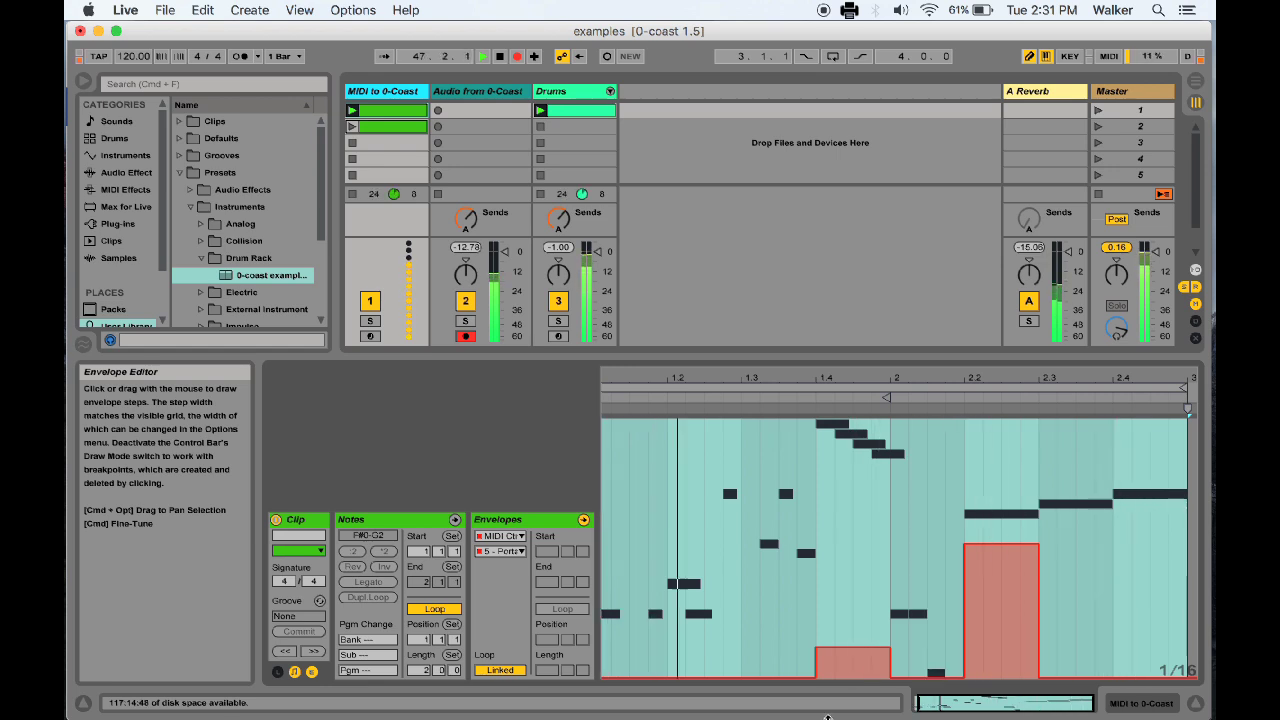
# Step: Draw the Portamento envelope at zero with one raised step of about 52 from 2.2 to 2.3
pyautogui.moveTo(829, 663)
pyautogui.mouseDown()
pyautogui.moveTo(872, 700)
pyautogui.moveTo(963, 666)
pyautogui.moveTo(1045, 697)
pyautogui.mouseUp()
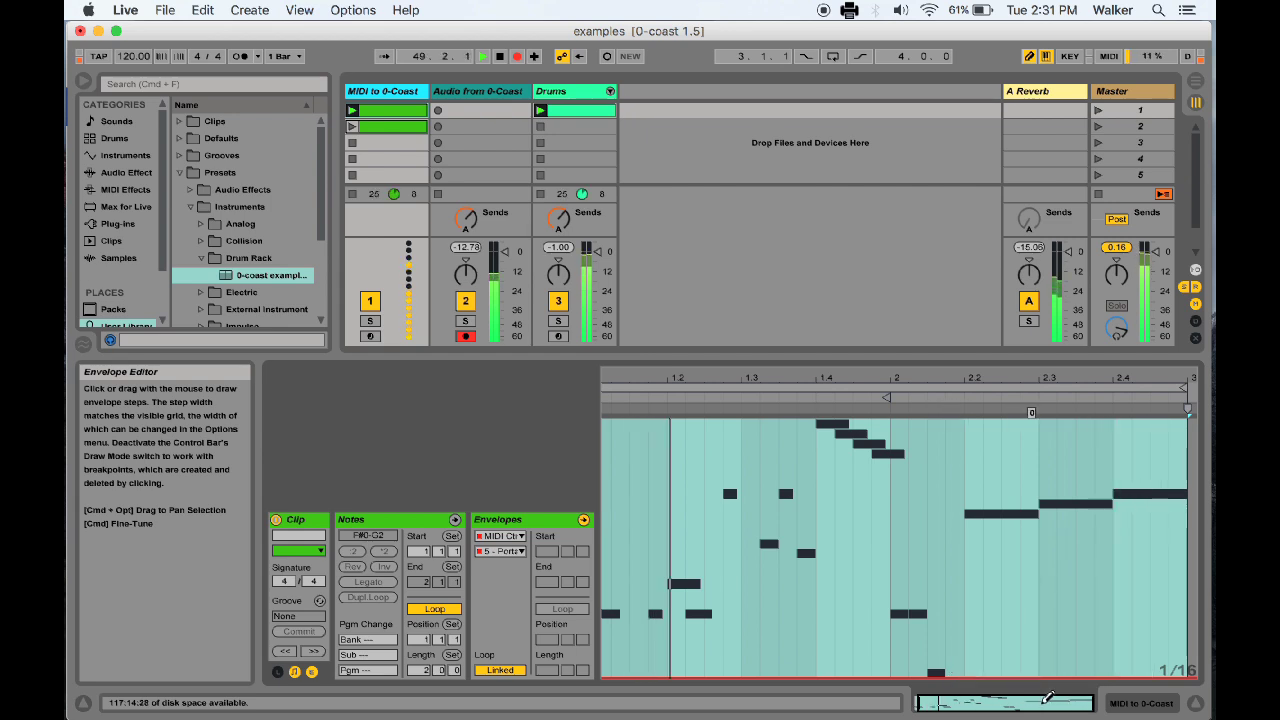
pyautogui.click(973, 545)
pyautogui.moveTo(973, 545)
pyautogui.mouseDown()
pyautogui.moveTo(1031, 543)
pyautogui.moveTo(995, 546)
pyautogui.mouseUp()
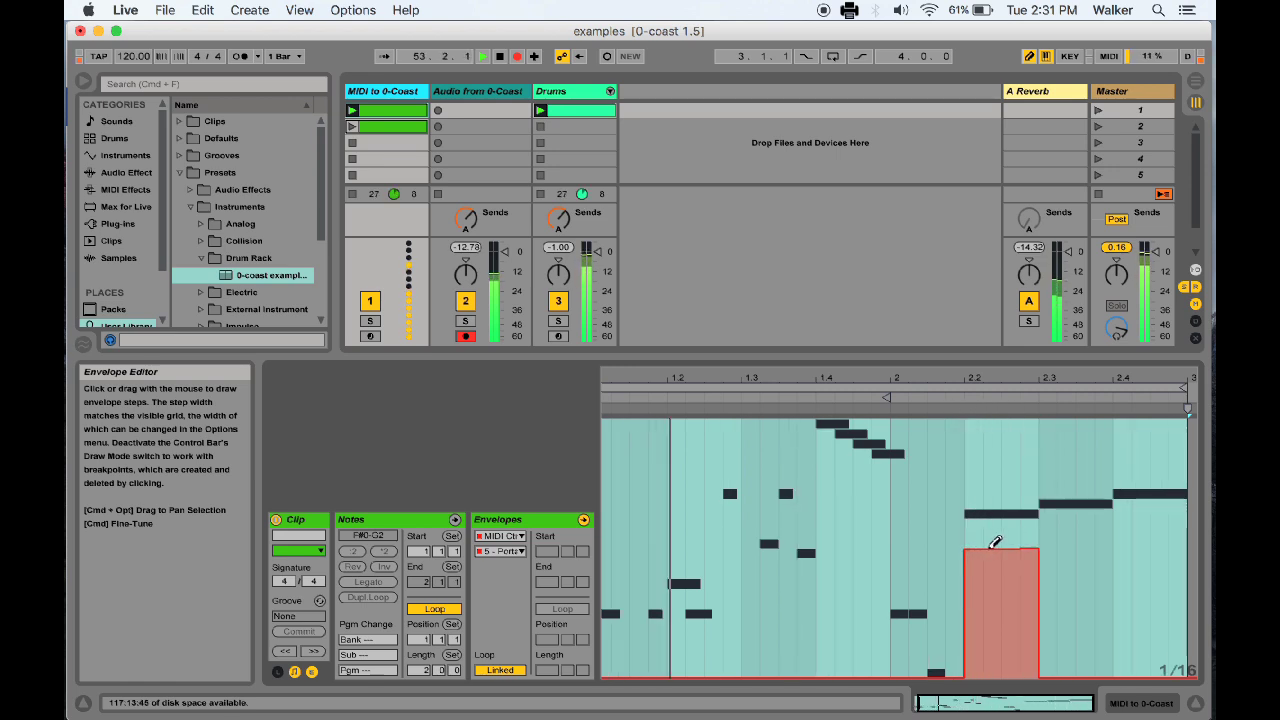
# Step: Select controller 114 and draw a stepped mid-height envelope across the whole clip
pyautogui.click(510, 552)
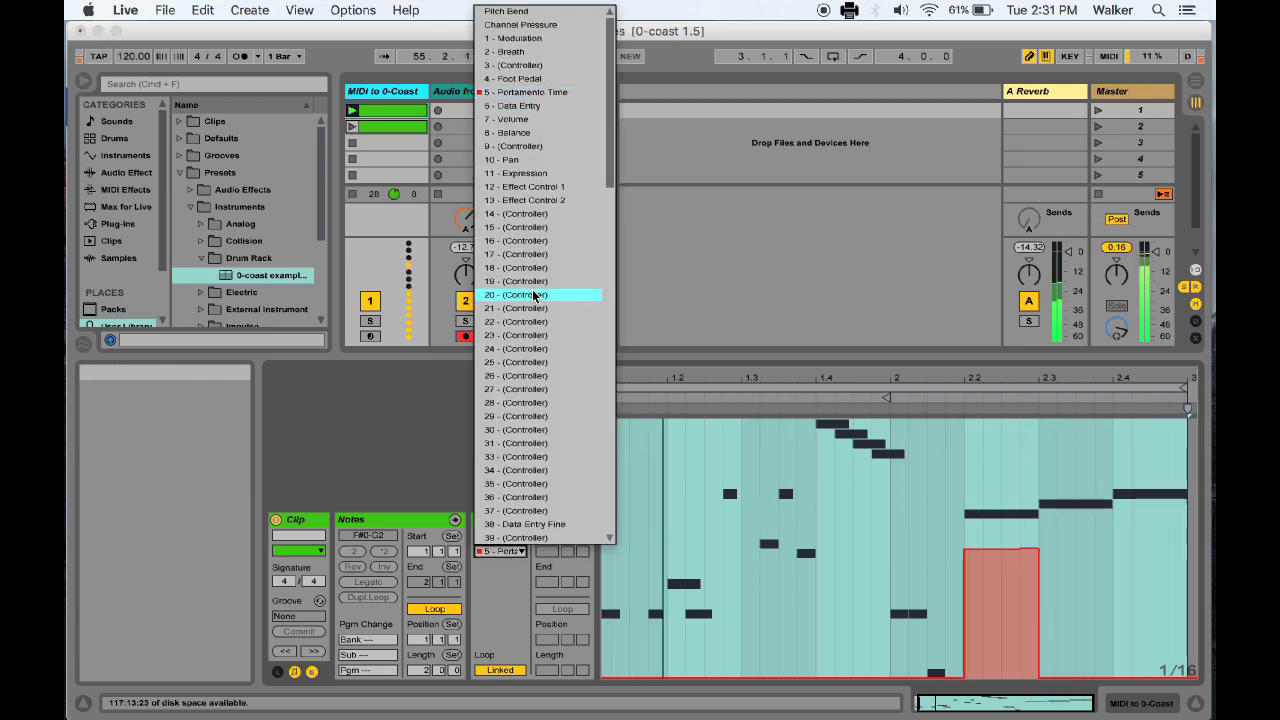
pyautogui.scroll(-15, 535, 296)
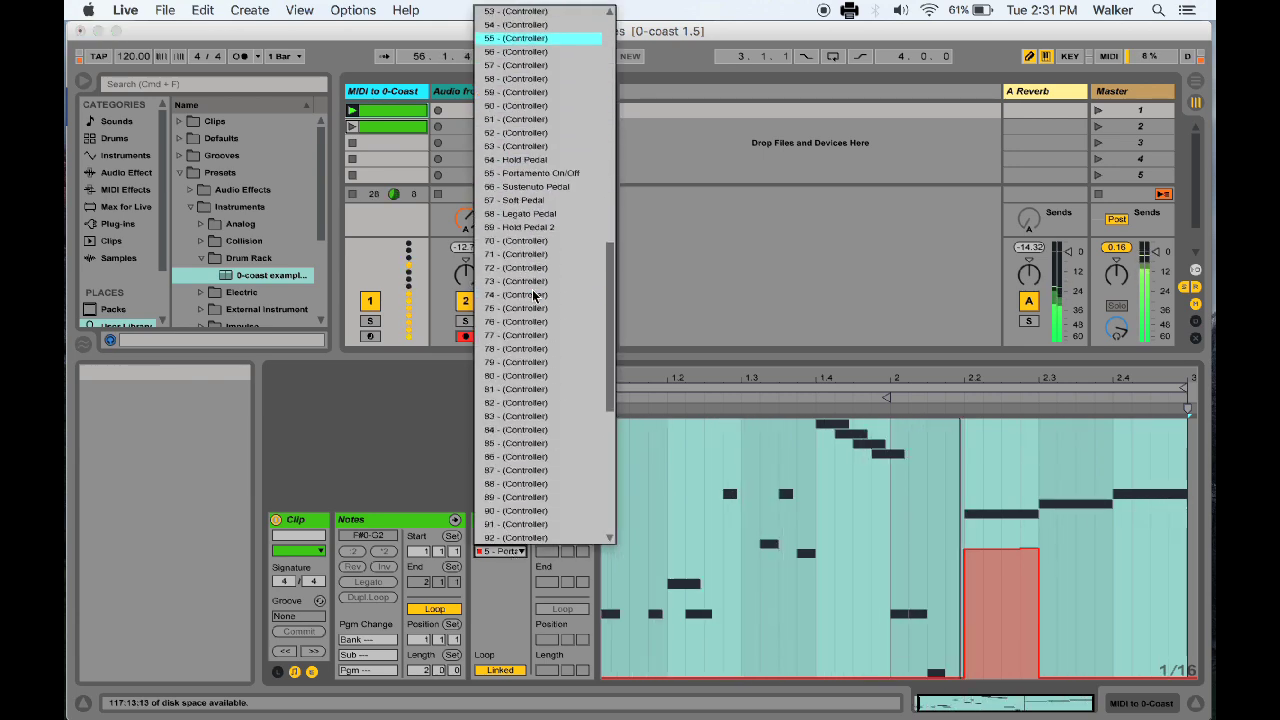
pyautogui.scroll(-8, 535, 296)
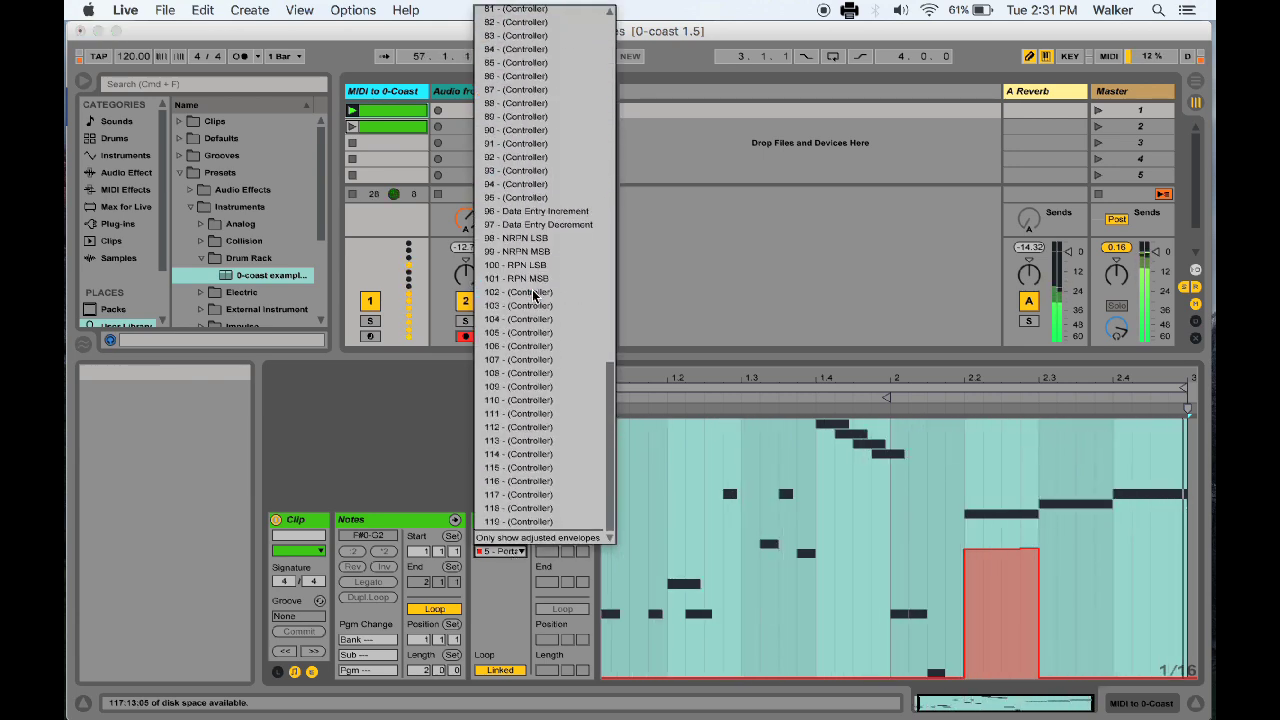
pyautogui.click(533, 461)
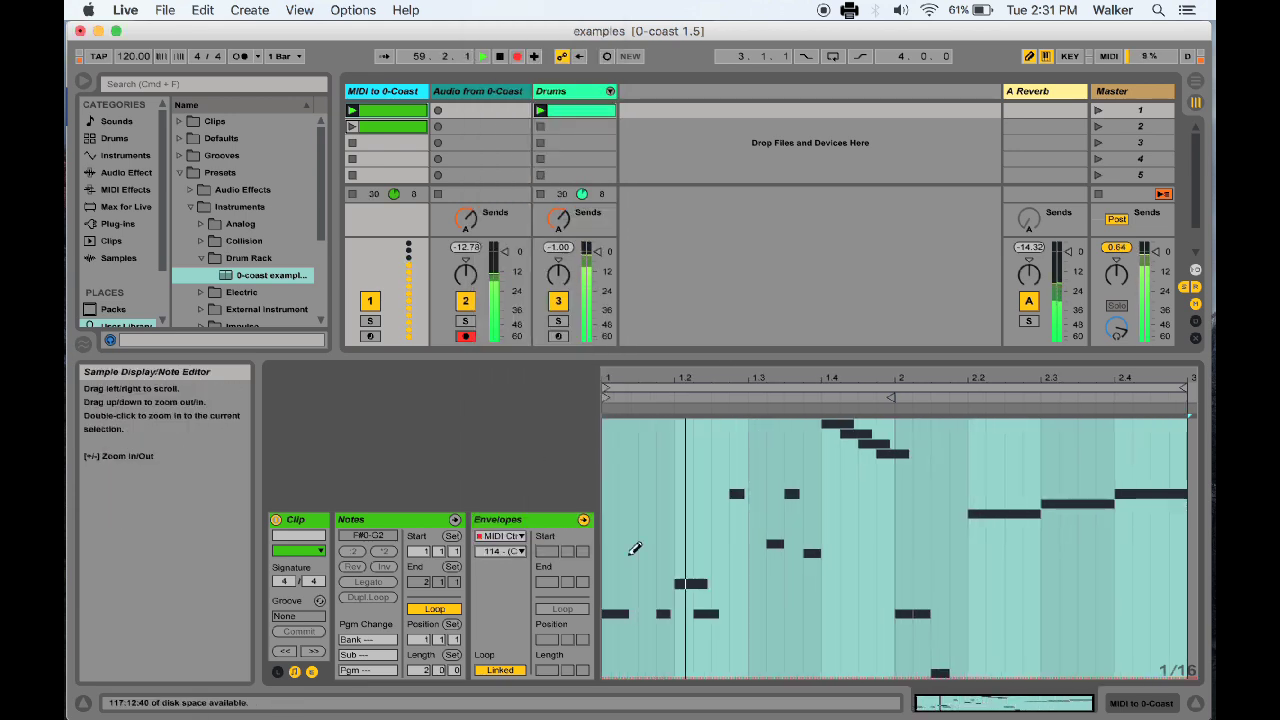
pyautogui.moveTo(609, 580); pyautogui.dragTo(1192, 568)
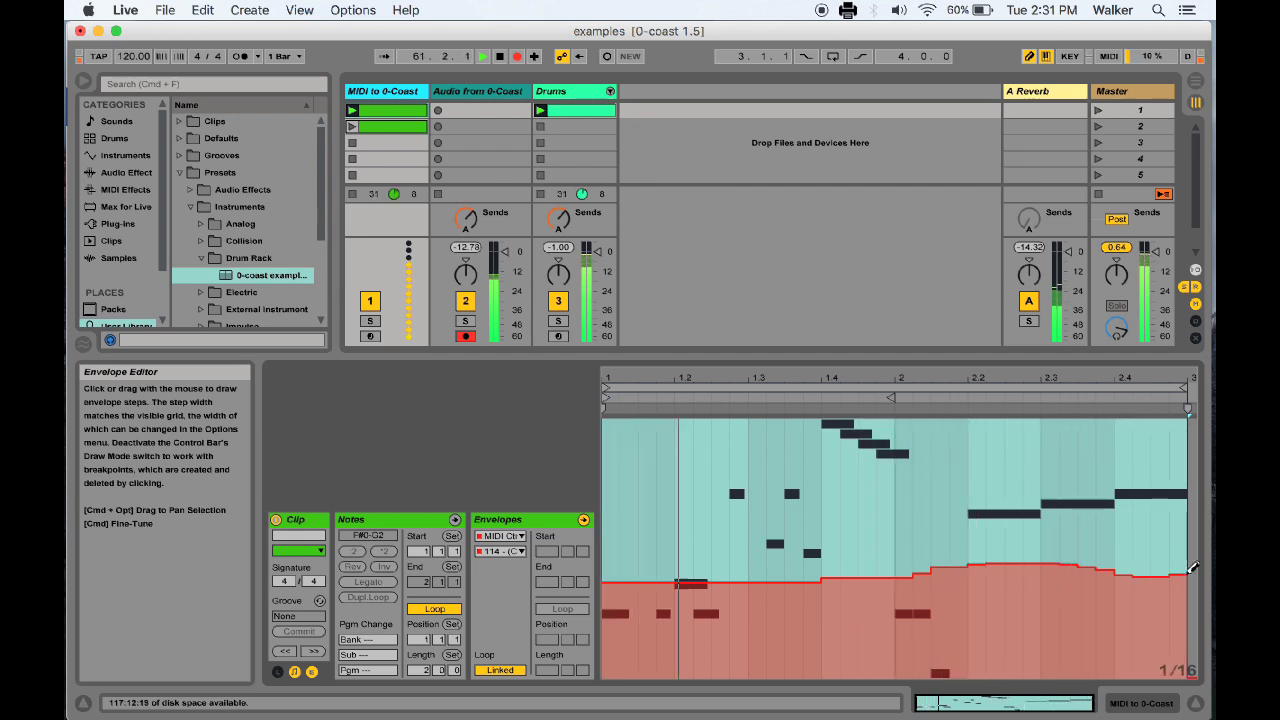
# Step: Return to Portamento Time and add two short low steps near beats 1.4 and 2
pyautogui.click(512, 552)
pyautogui.scroll(10, 512, 430)
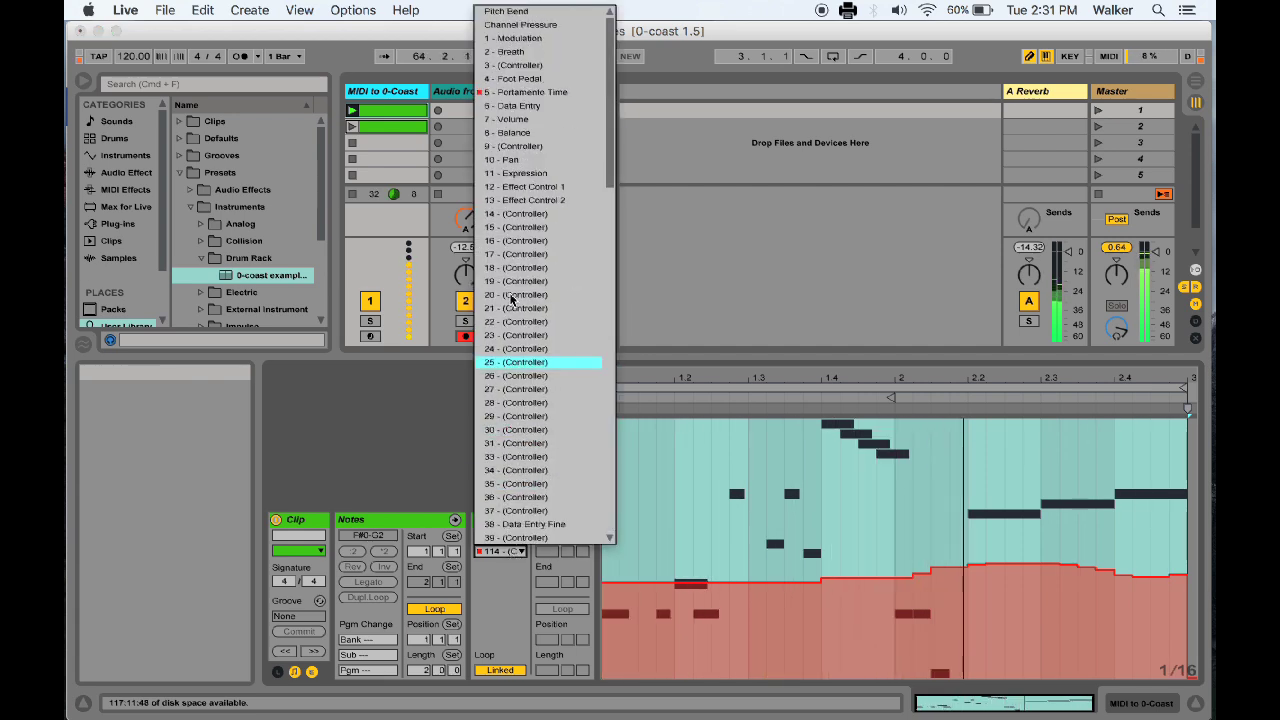
pyautogui.click(512, 97)
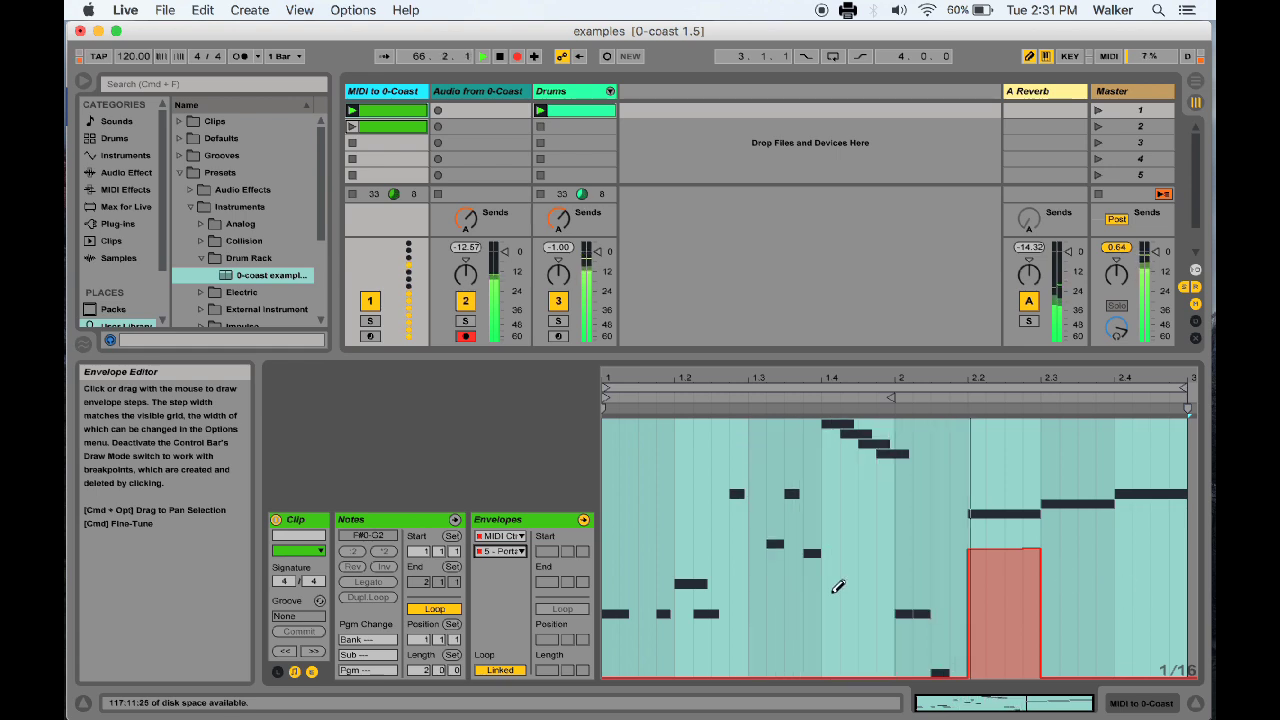
pyautogui.moveTo(832, 592); pyautogui.dragTo(837, 646)
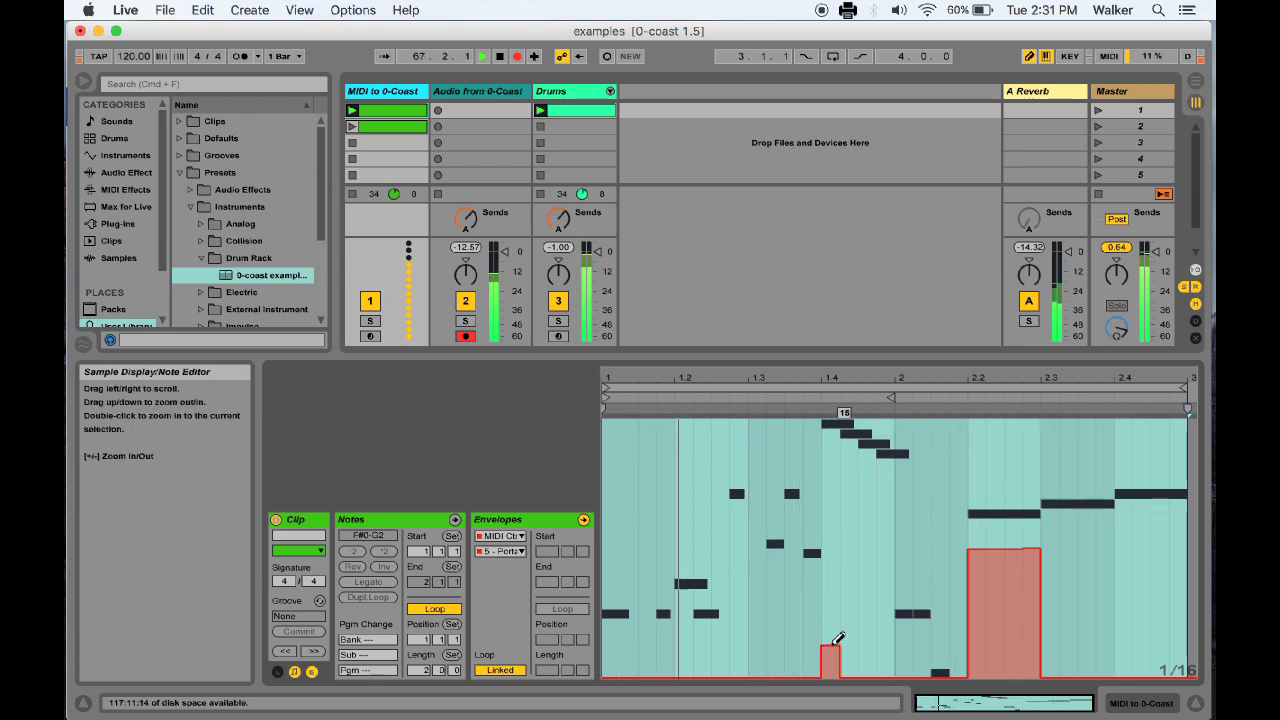
pyautogui.click(904, 647)
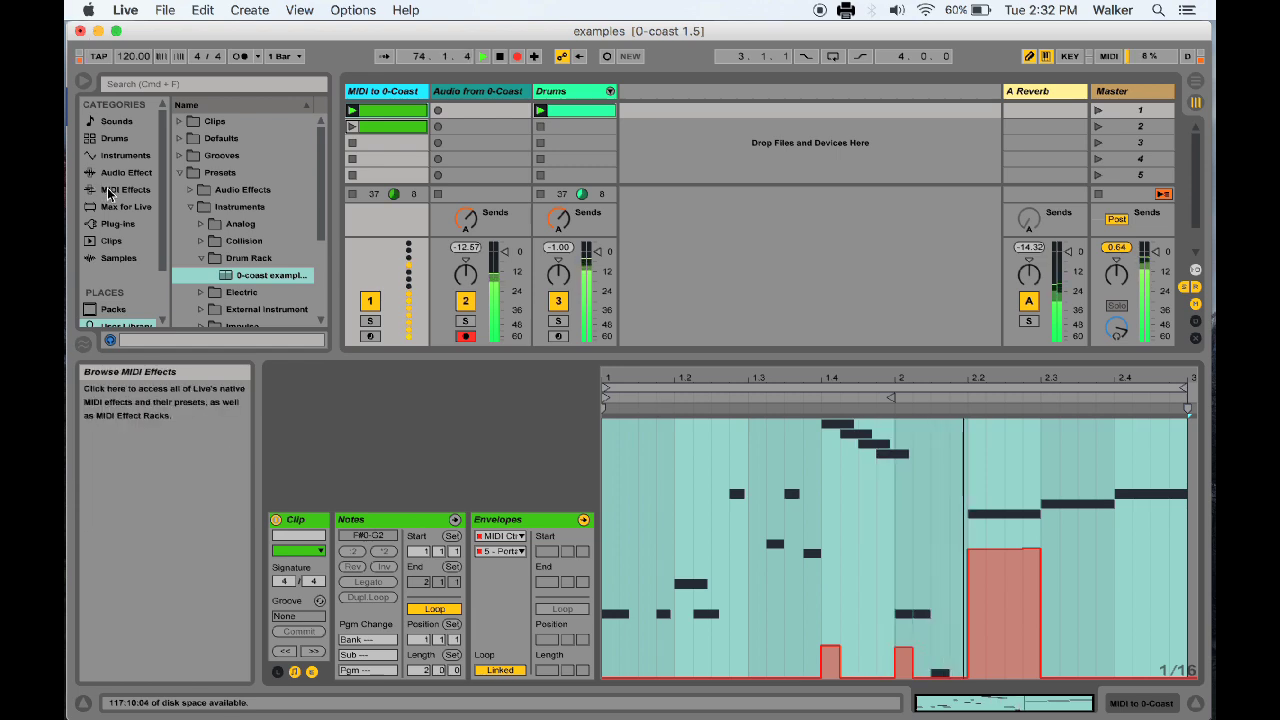
# Step: Load Make Noise 0-Coast Page Programmer from the Max for Live browser onto MIDI to 0-Coast
pyautogui.click(127, 206)
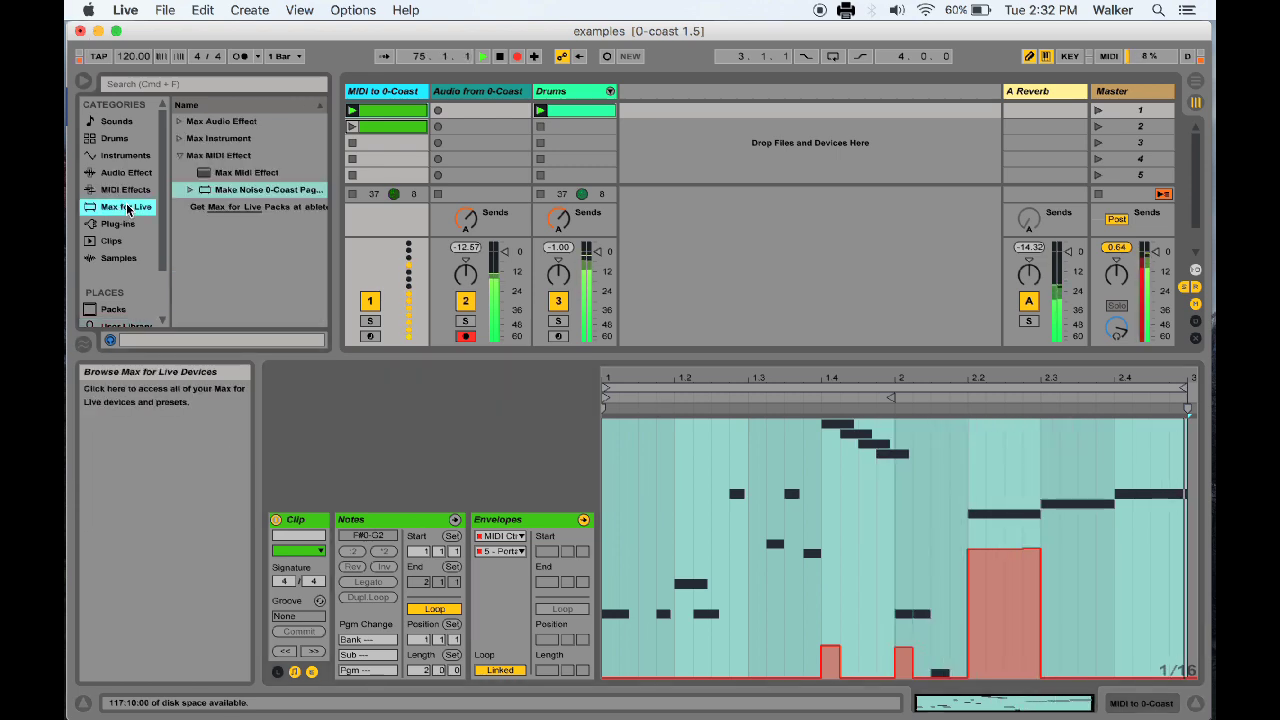
pyautogui.click(230, 191)
pyautogui.click(375, 95)
pyautogui.moveTo(383, 108); pyautogui.dragTo(398, 598)
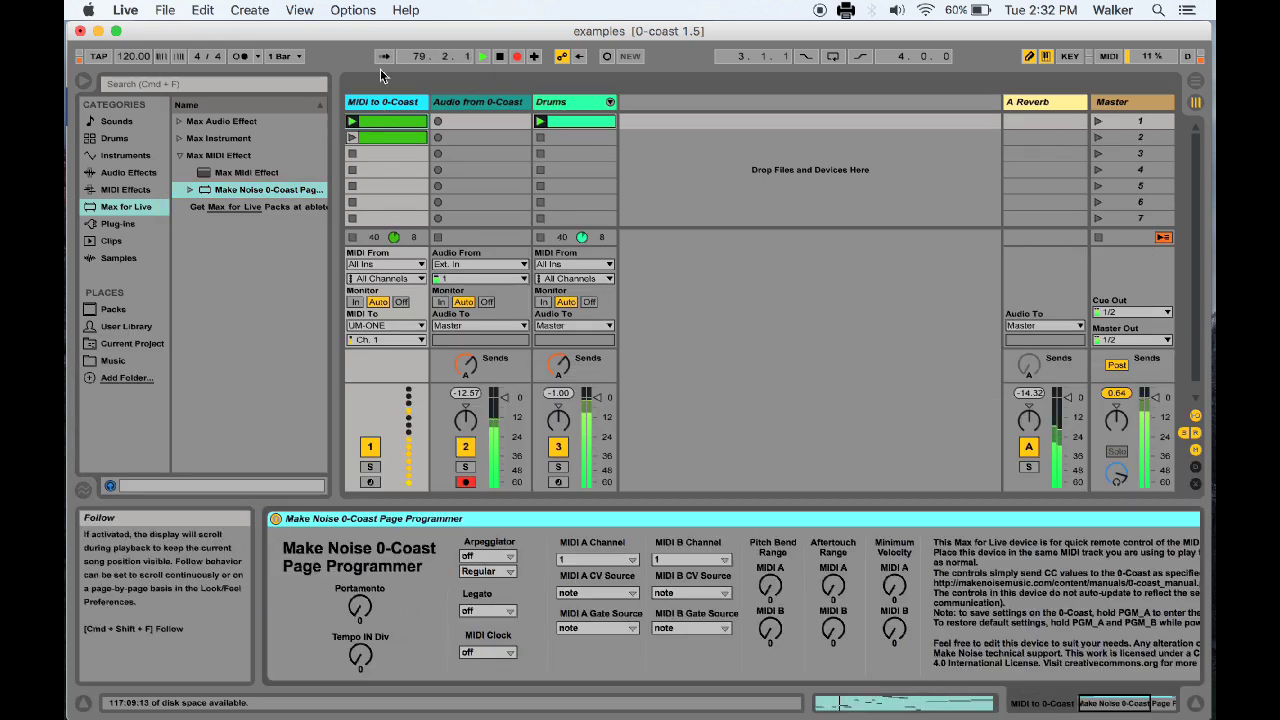
# Step: Launch the second MIDI to 0-Coast clip, raise Portamento slightly and set Legato to on
pyautogui.click(351, 136)
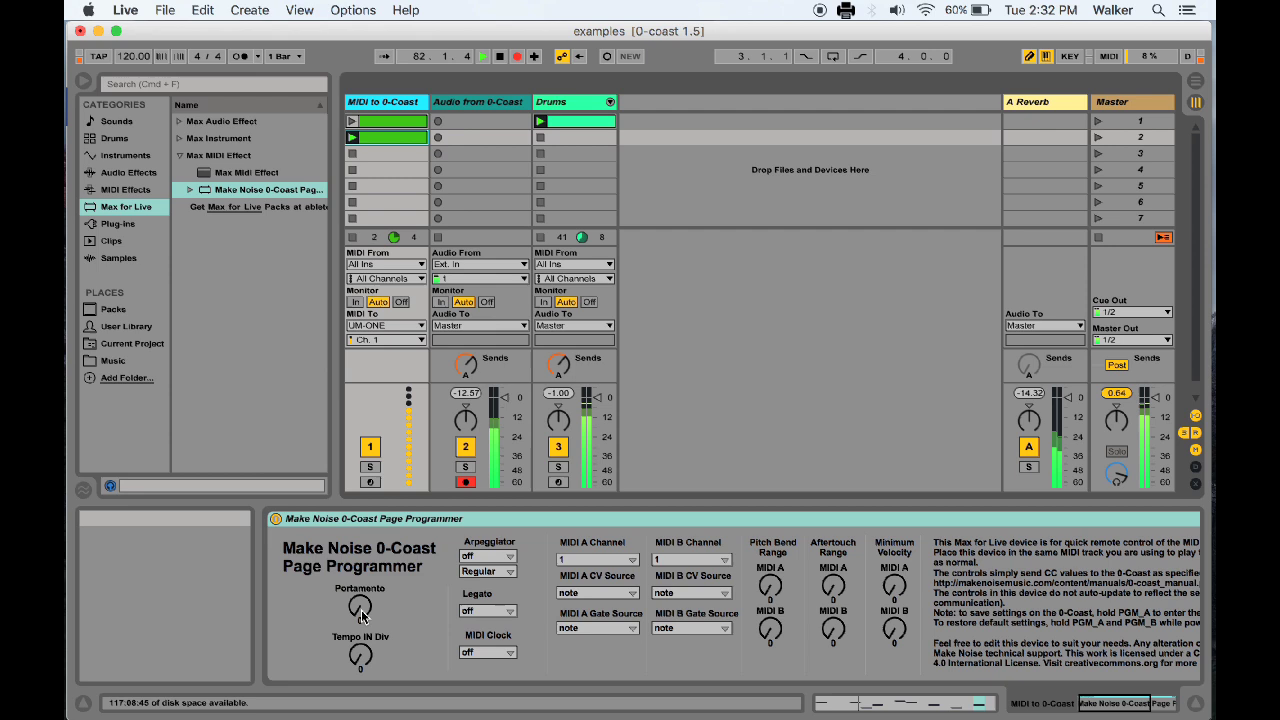
pyautogui.moveTo(362, 617); pyautogui.dragTo(362, 600)
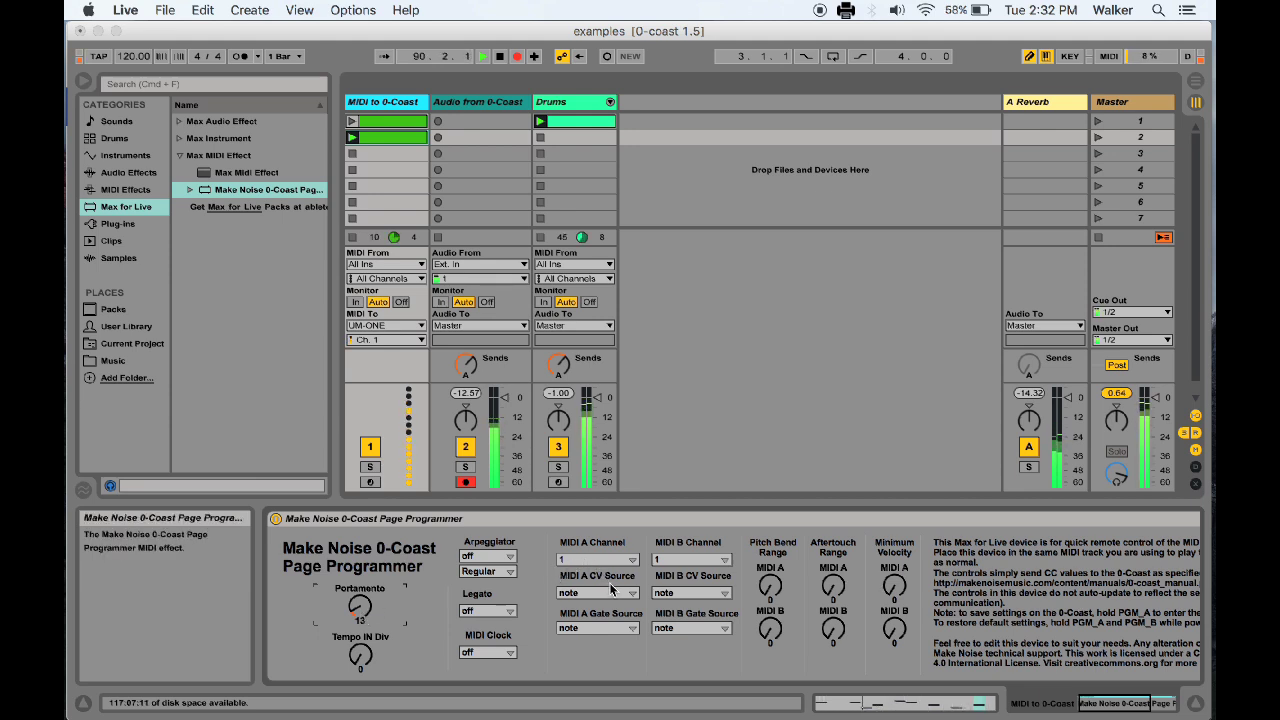
pyautogui.click(496, 614)
pyautogui.click(496, 643)
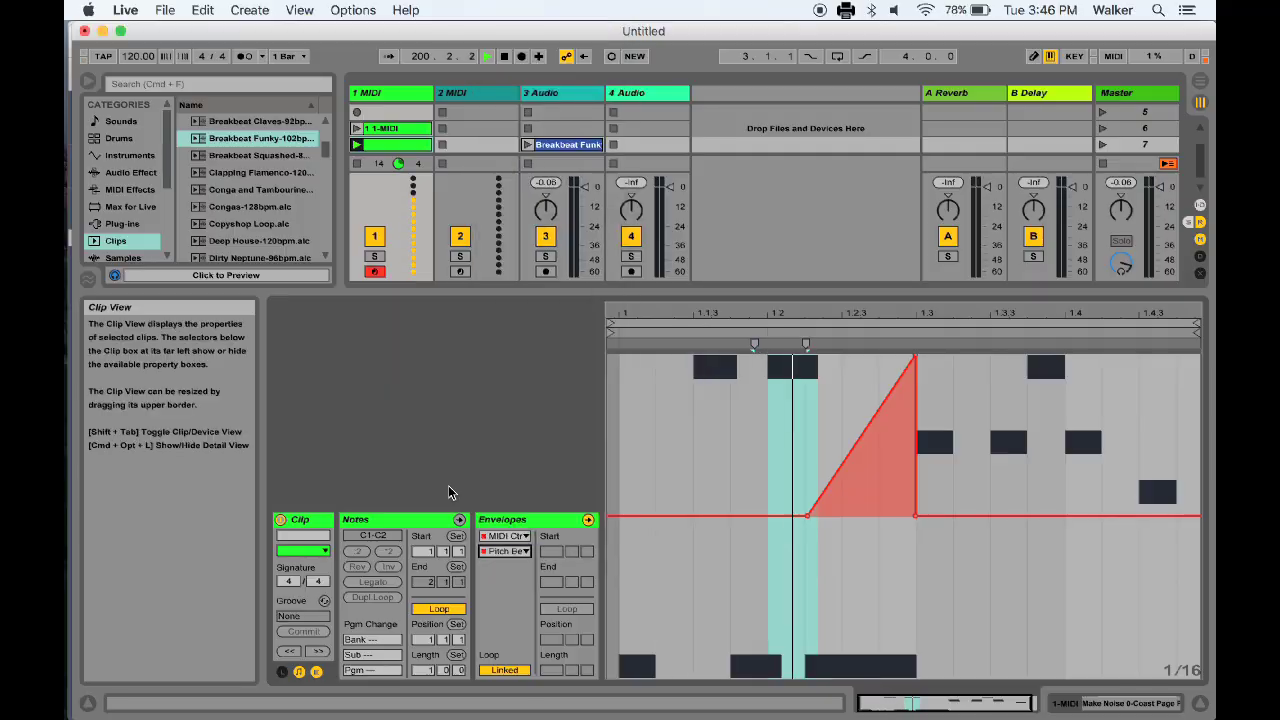
# Step: Show the 1 MIDI track's devices and raise the MIDI A Pitch Bend Range to 2
pyautogui.doubleClick(403, 93)
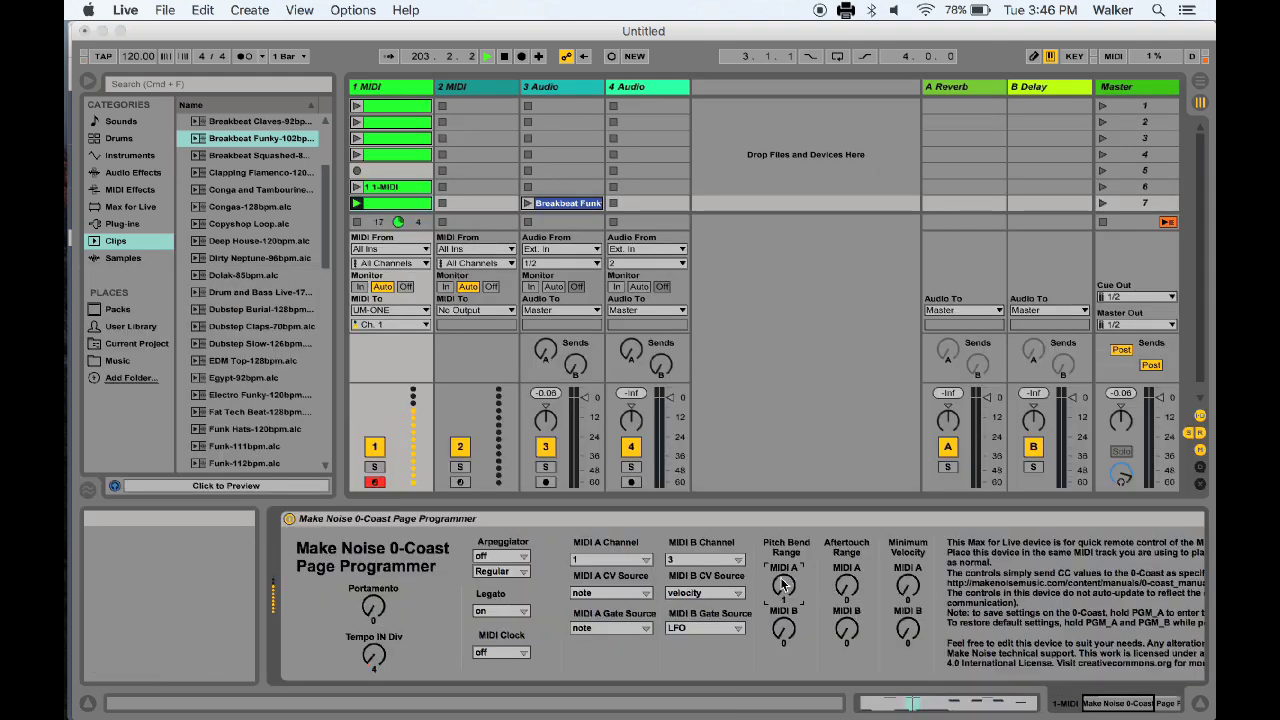
pyautogui.click(784, 585)
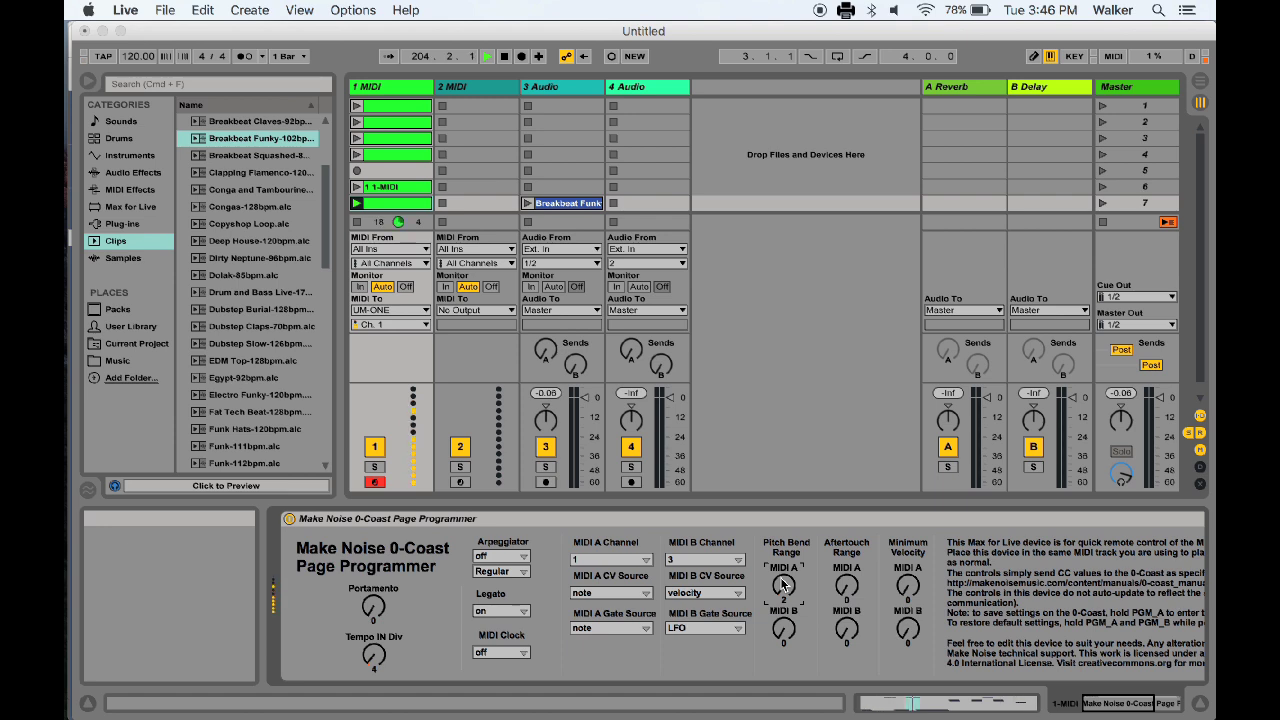